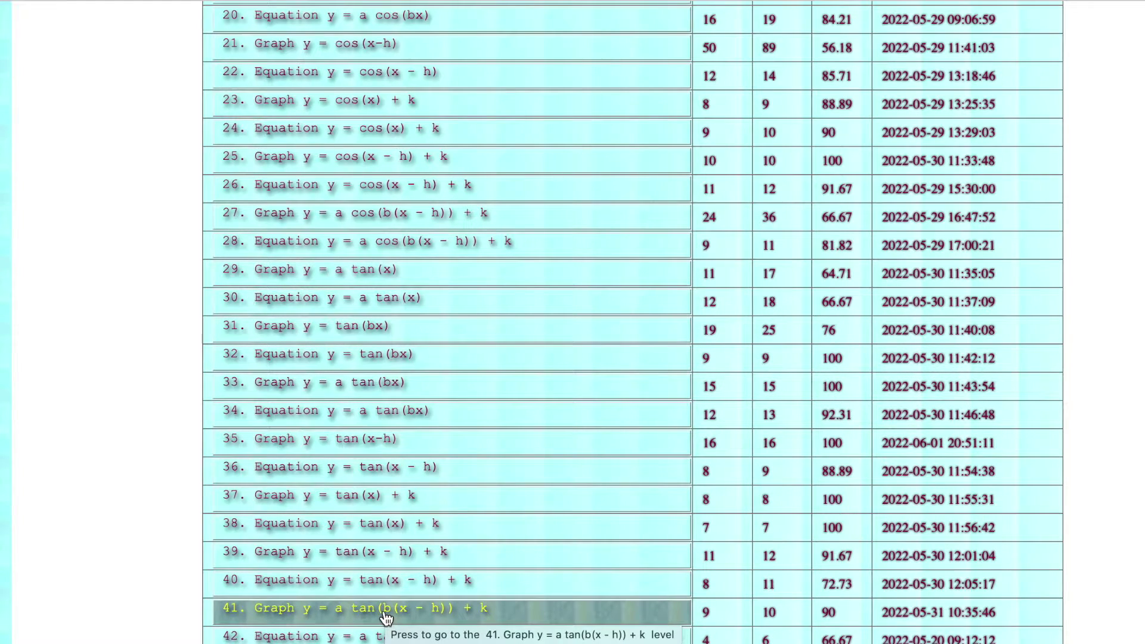
Open level 41, then reflect and flatten the tan curve, shift it right and raise it about two units
click(480, 617)
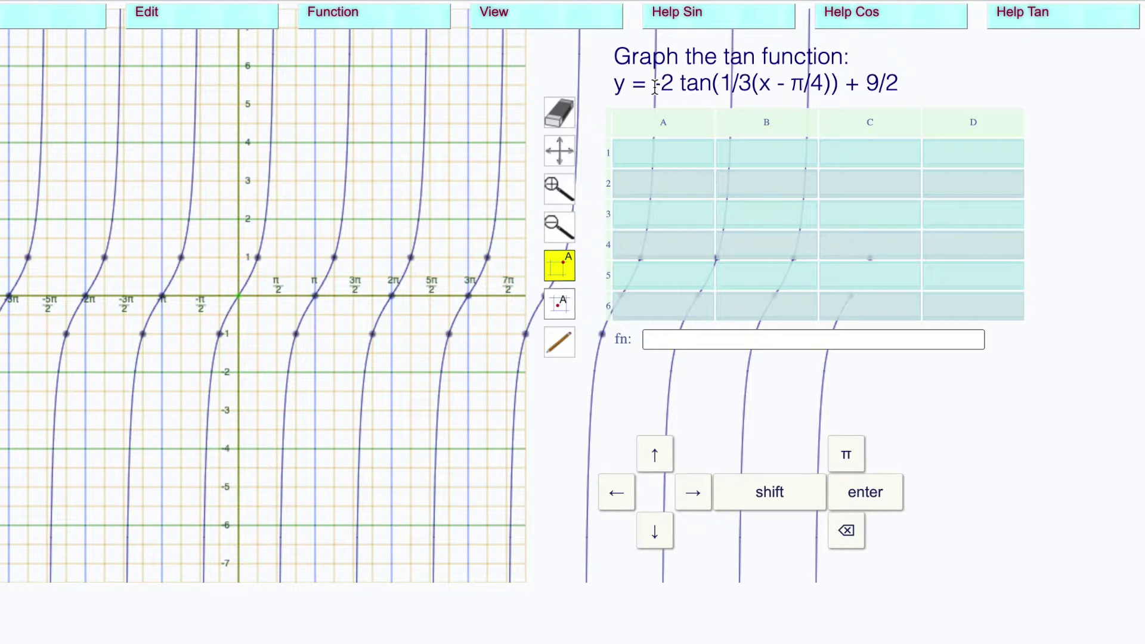
drag(258, 257, 258, 372)
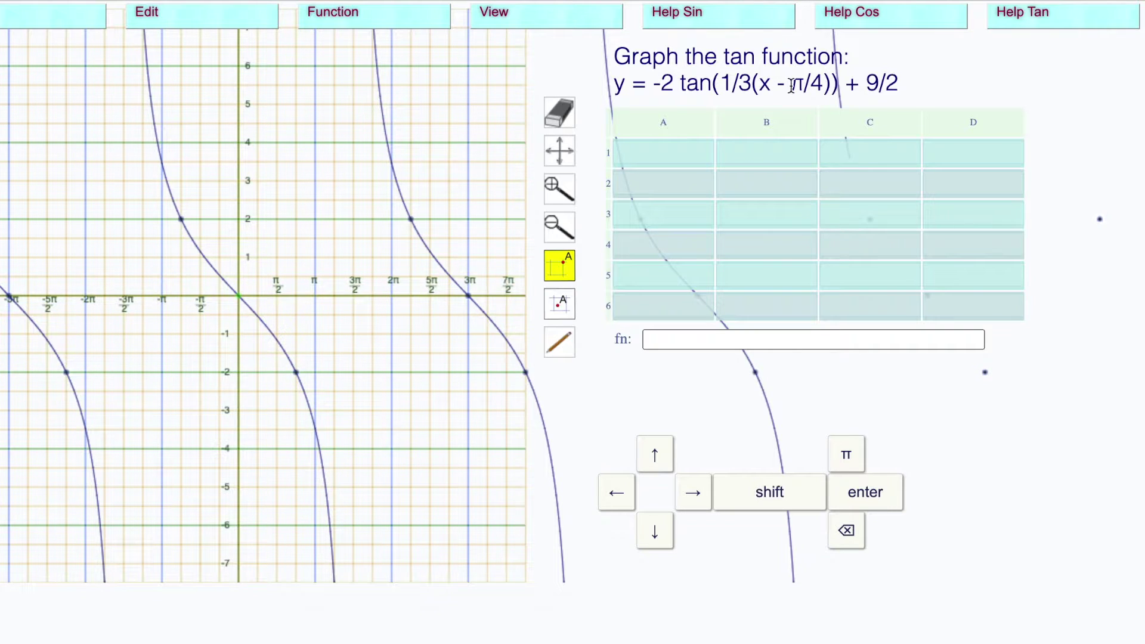
drag(238, 295, 260, 297)
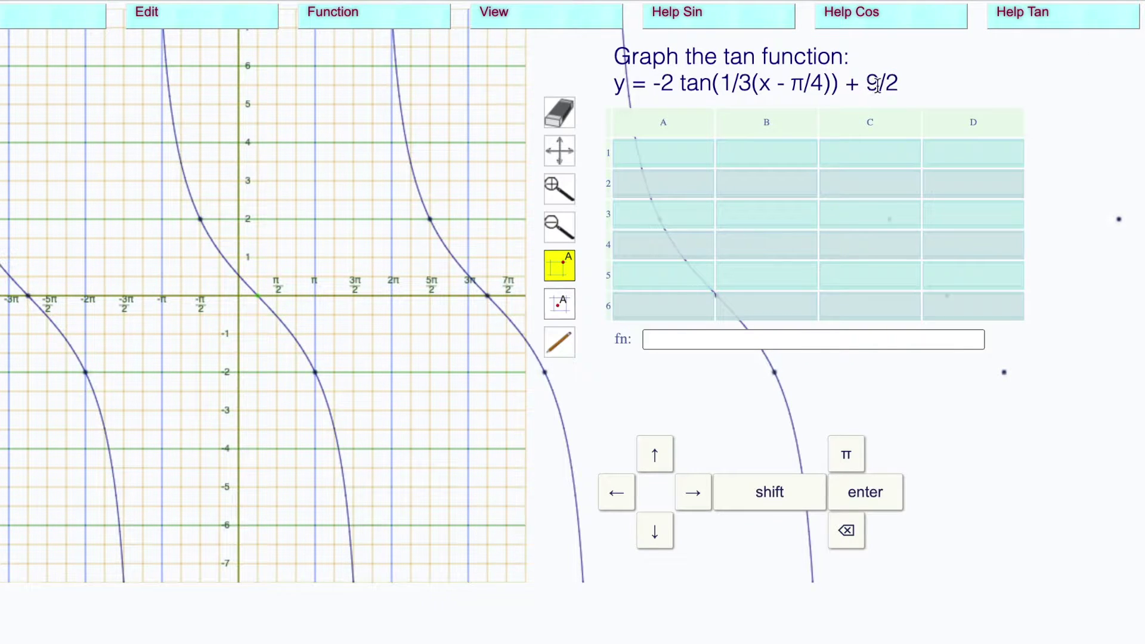
drag(260, 296, 257, 123)
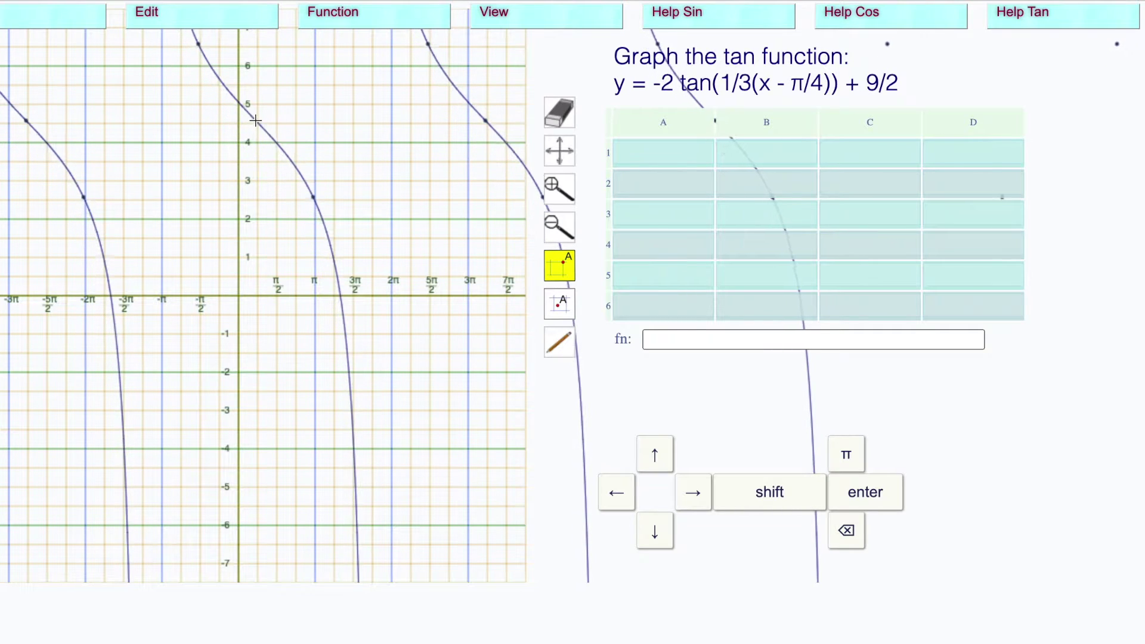
click(559, 150)
drag(438, 260, 334, 332)
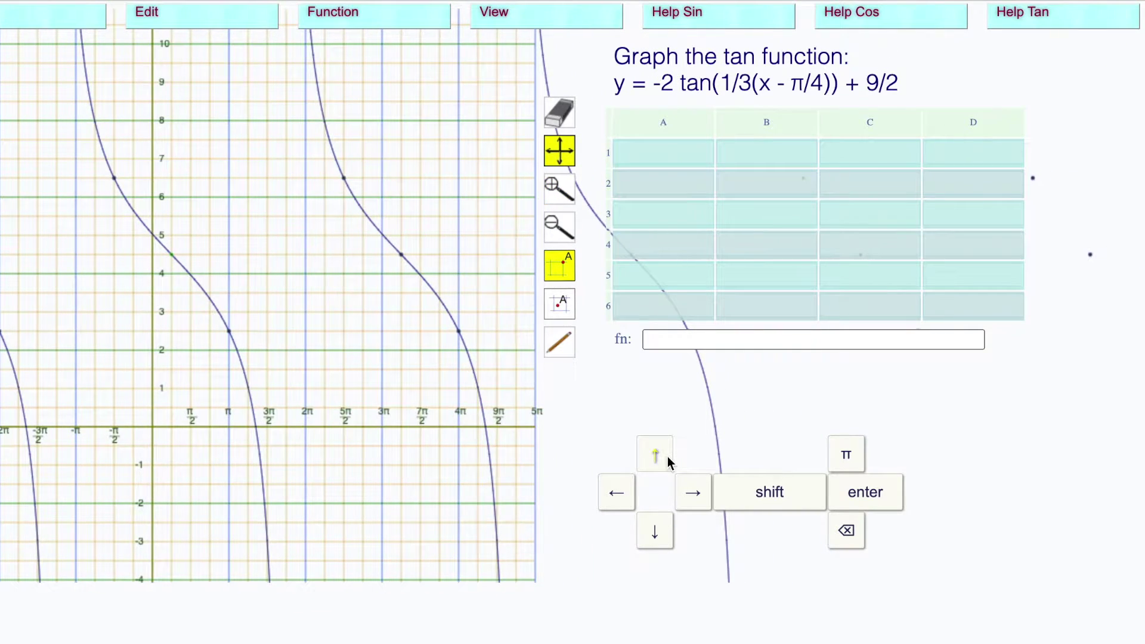
key(XF86AudioLowerVolume)
key(XF86AudioLowerVolume)
key(XF86AudioLowerVolume)
key(XF86AudioLowerVolume)
key(XF86AudioLowerVolume)
key(XF86AudioLowerVolume)
key(XF86AudioLowerVolume)
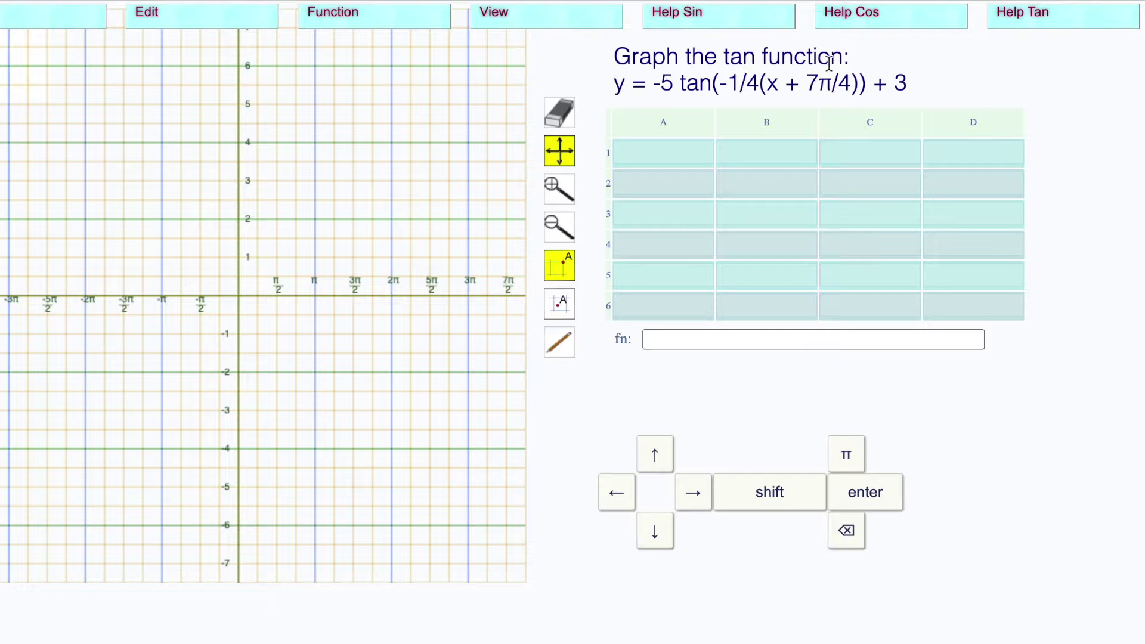
Plot a tan curve at the origin, reflect and stretch it vertically, and change its period
click(239, 297)
drag(257, 257, 258, 488)
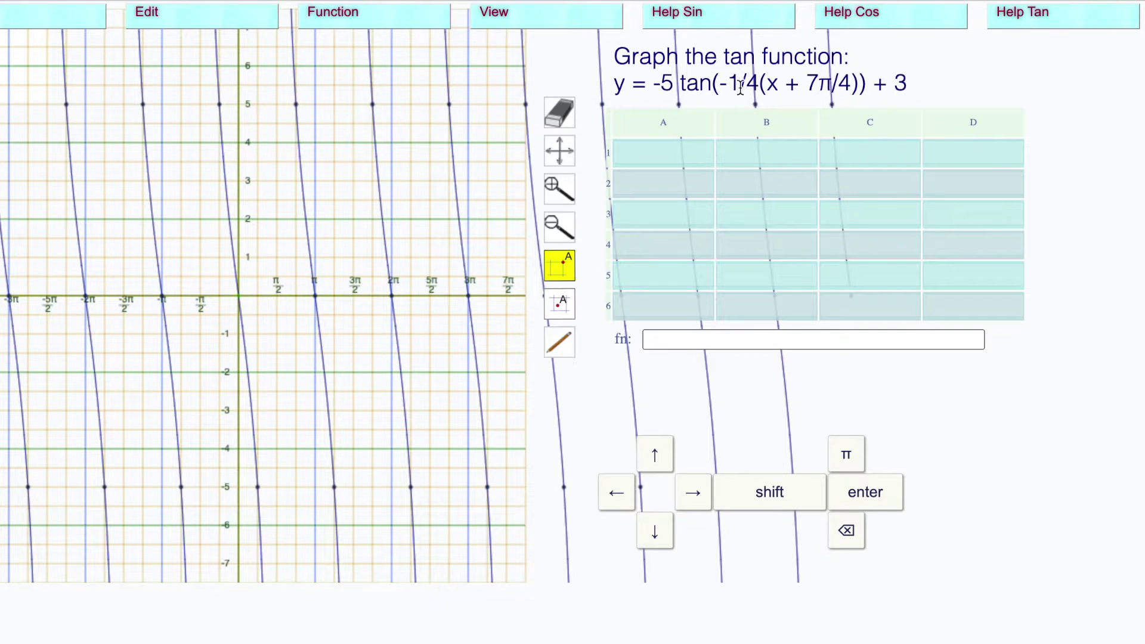
drag(315, 297, 9, 297)
Widen the period with the x-intercept at -4π and shift the centre left to about -3π/2
click(559, 151)
drag(145, 286, 255, 276)
click(555, 157)
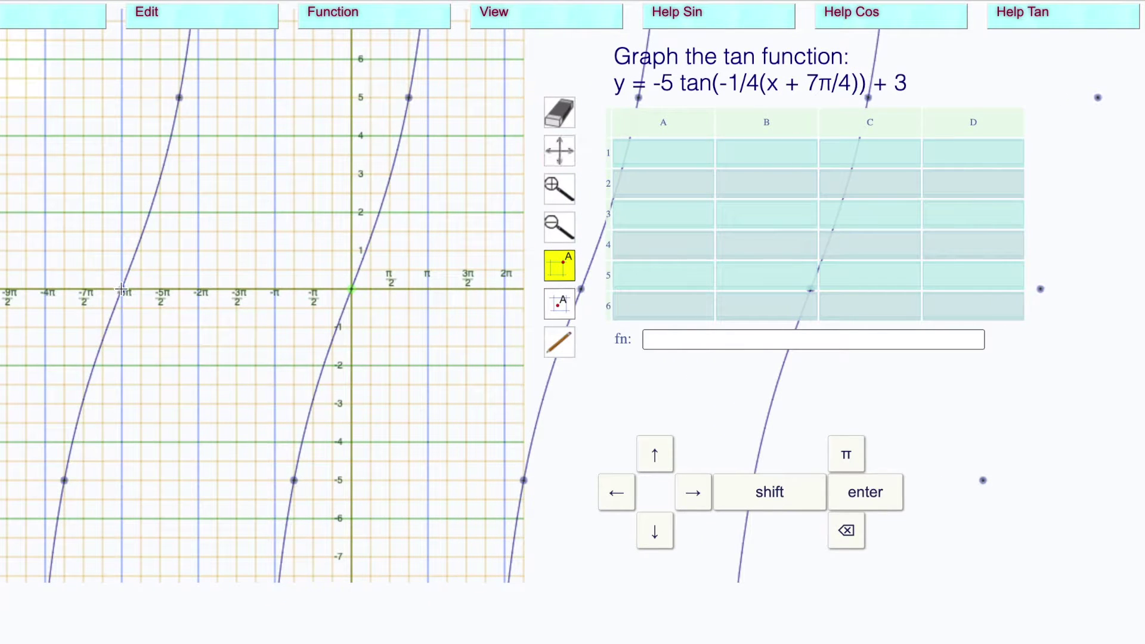
drag(122, 291, 45, 290)
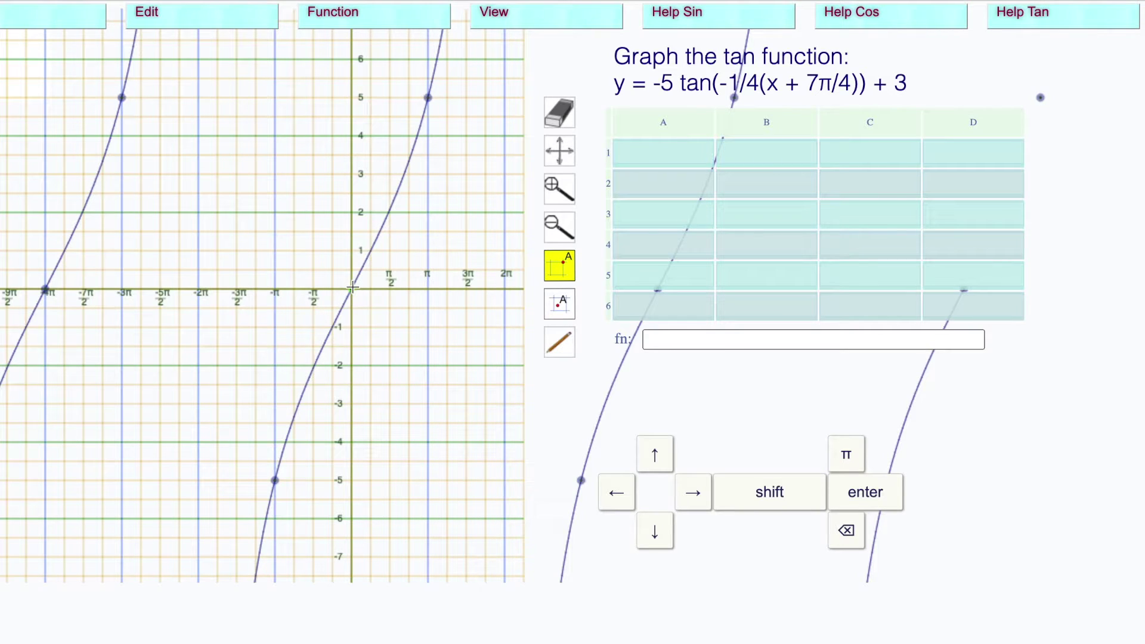
drag(351, 289, 217, 288)
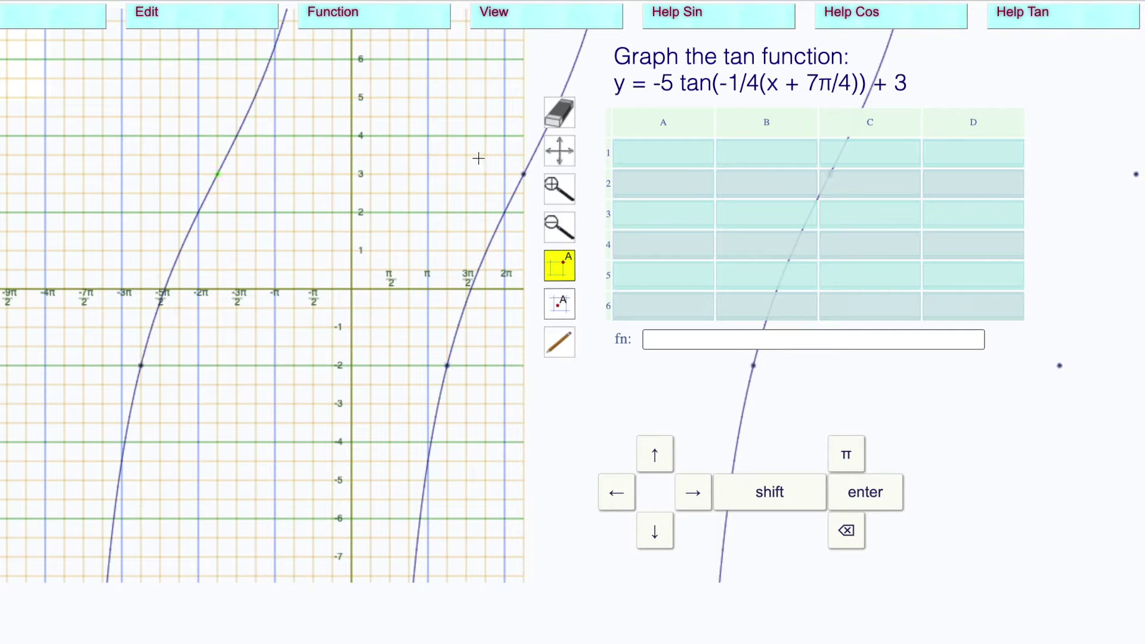
click(558, 151)
drag(467, 158, 288, 296)
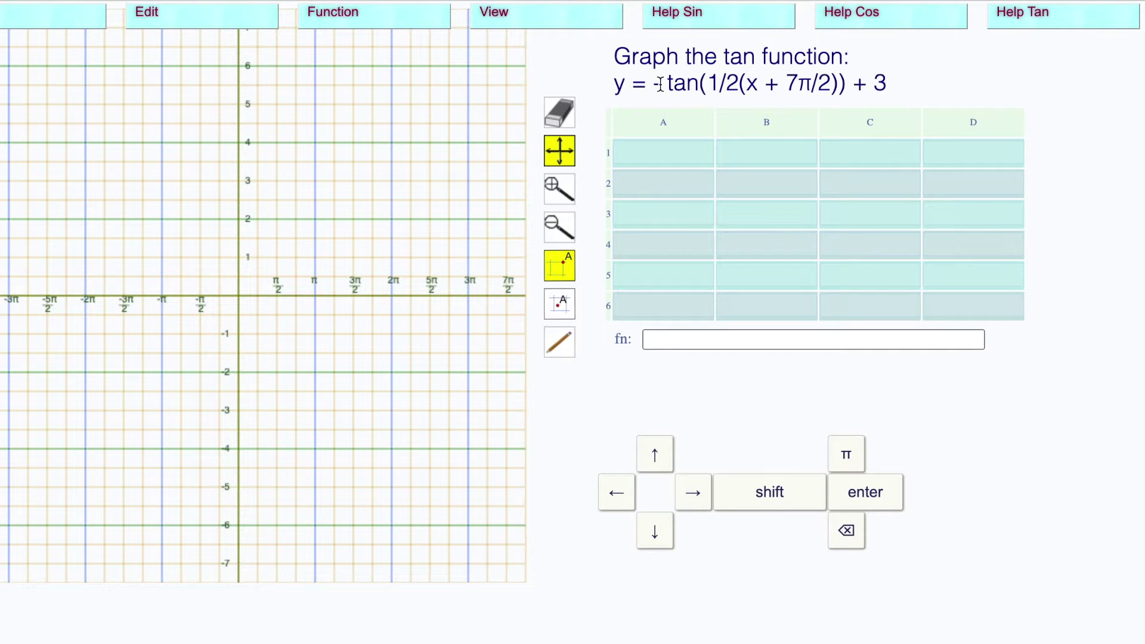
Plot a tan curve at the origin and drag its zero point left along the x-axis
click(559, 190)
click(238, 294)
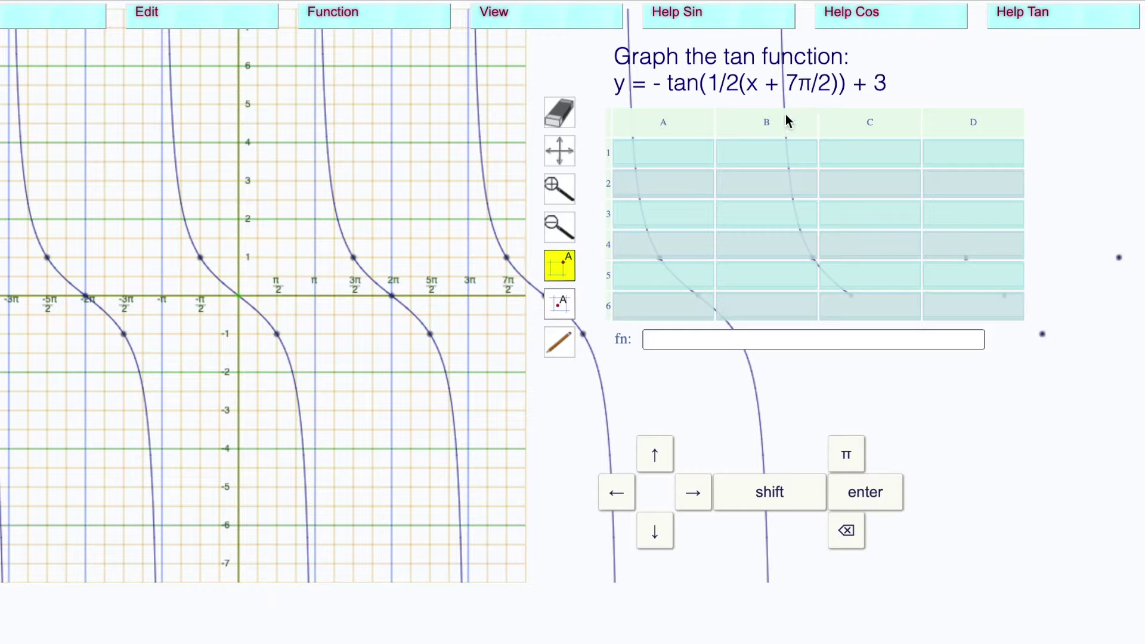
drag(237, 295, 86, 296)
Shift the tan curve up 3 units and submit the graph for checking
click(559, 151)
drag(149, 248, 209, 248)
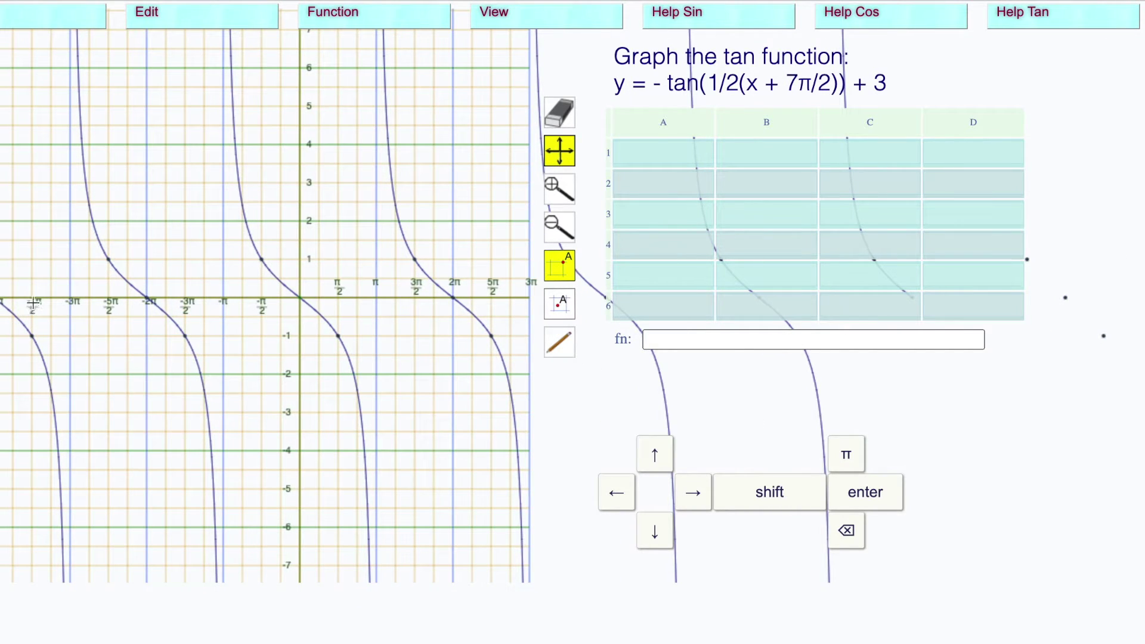
click(561, 186)
click(561, 186)
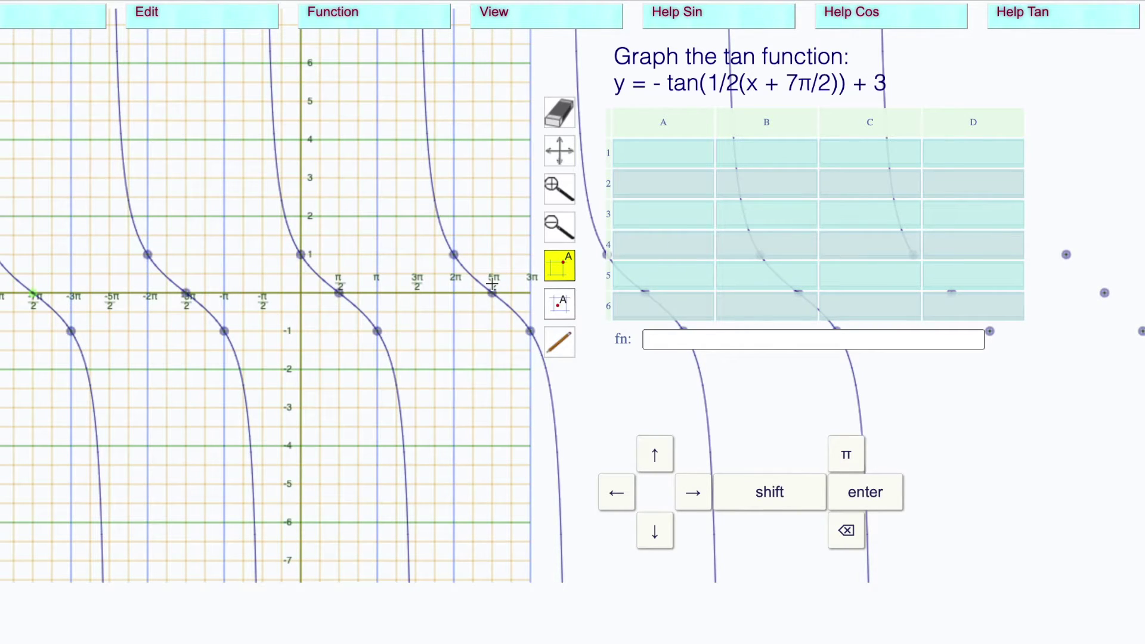
key(Up)
key(Up)
key(Up)
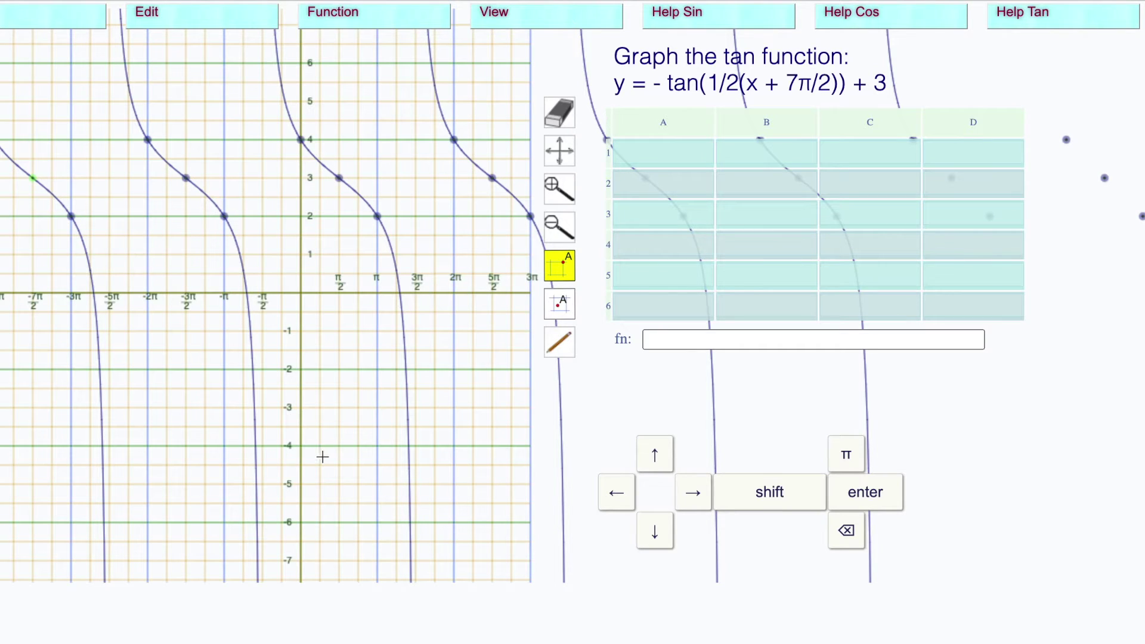
key(Return)
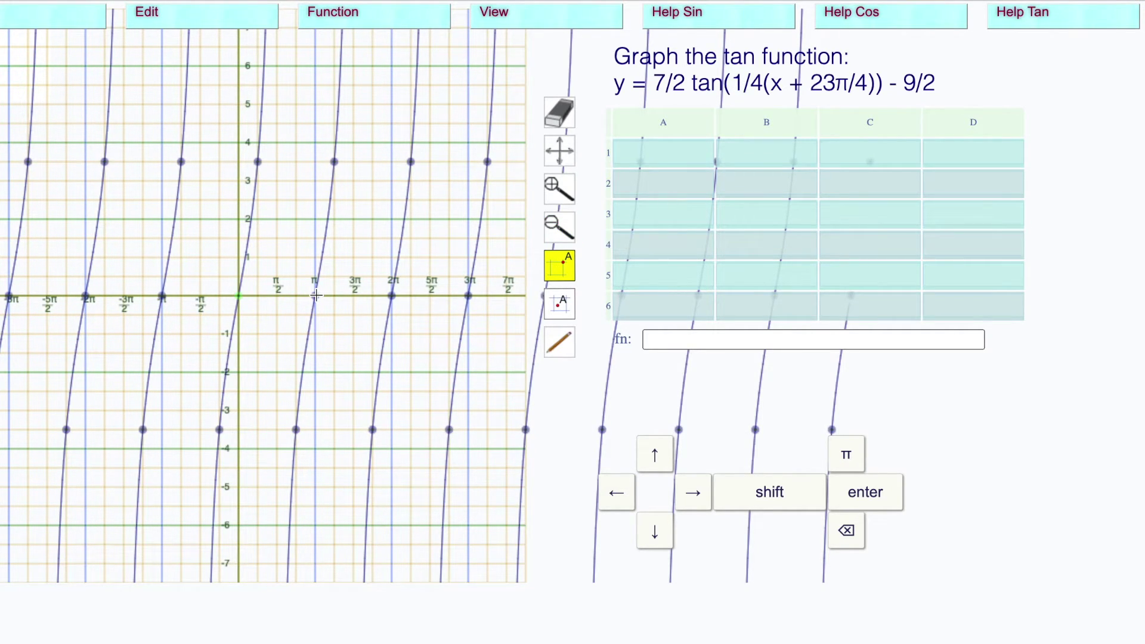
Widen the tan curve's period so it crosses zero at 3π/2
click(559, 150)
drag(504, 187, 431, 187)
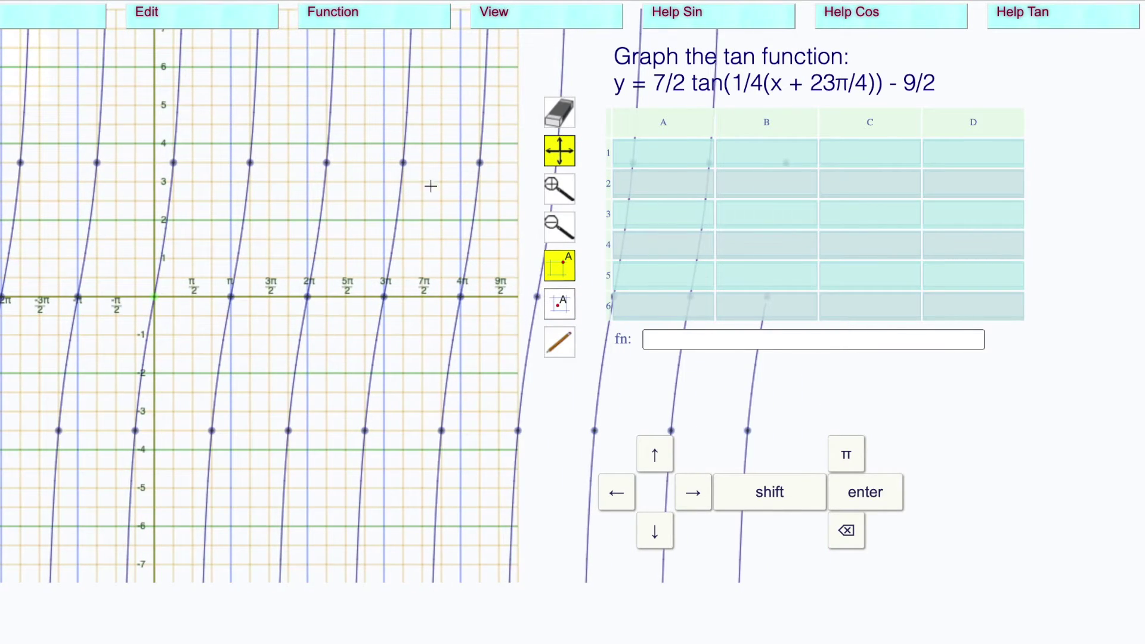
drag(231, 297, 461, 296)
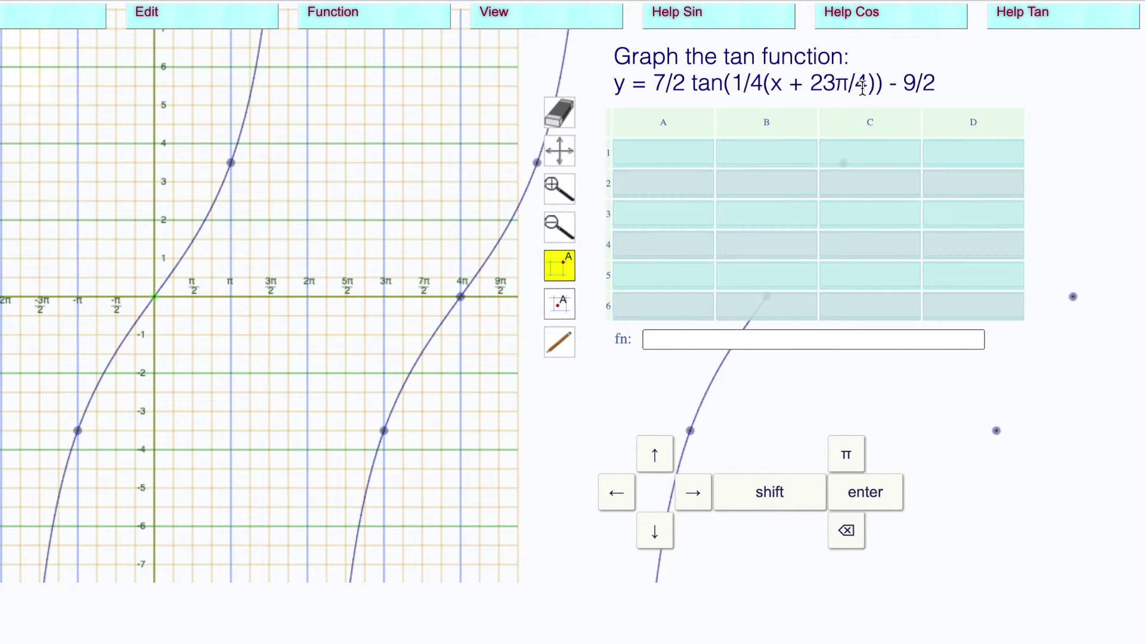
Shift the tan curve's centre left to about -5π
click(560, 150)
drag(233, 290, 415, 271)
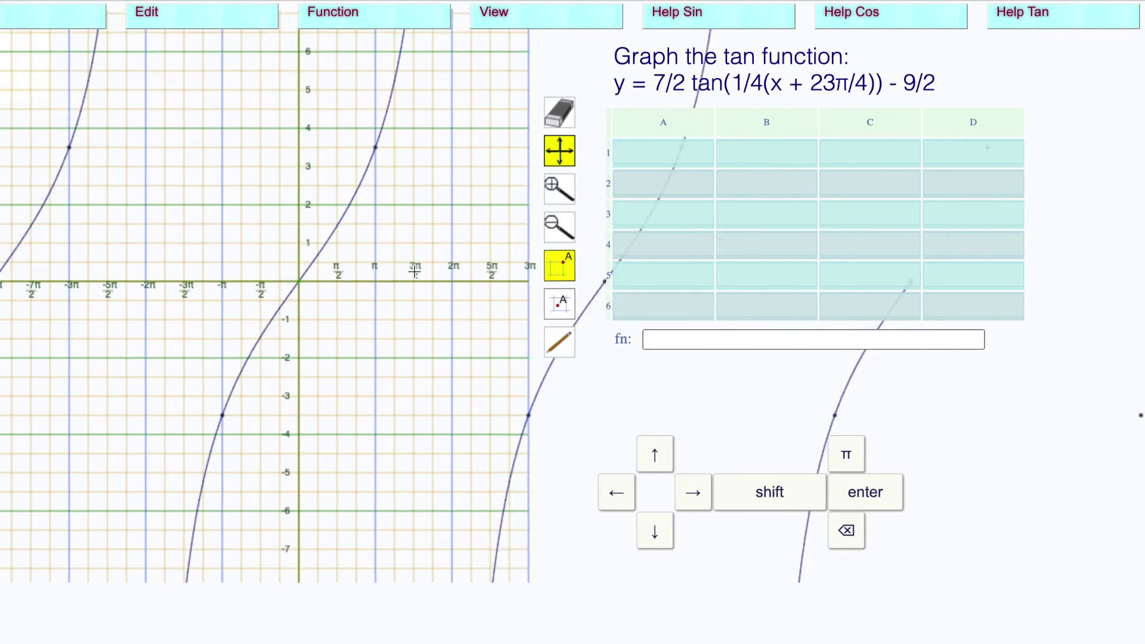
drag(216, 273, 395, 268)
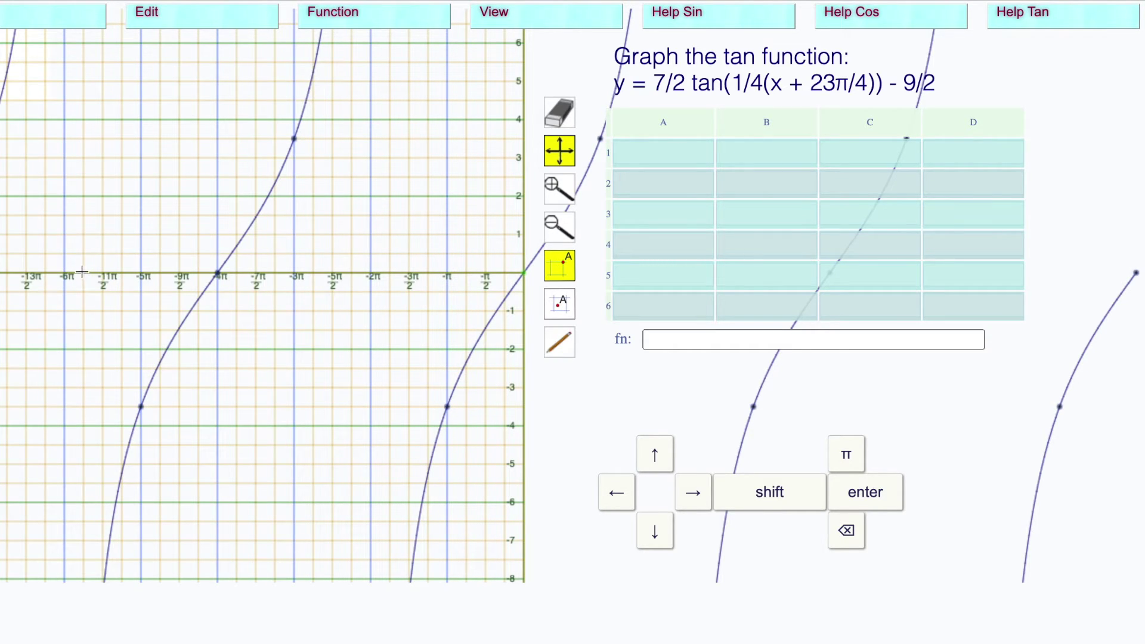
click(559, 150)
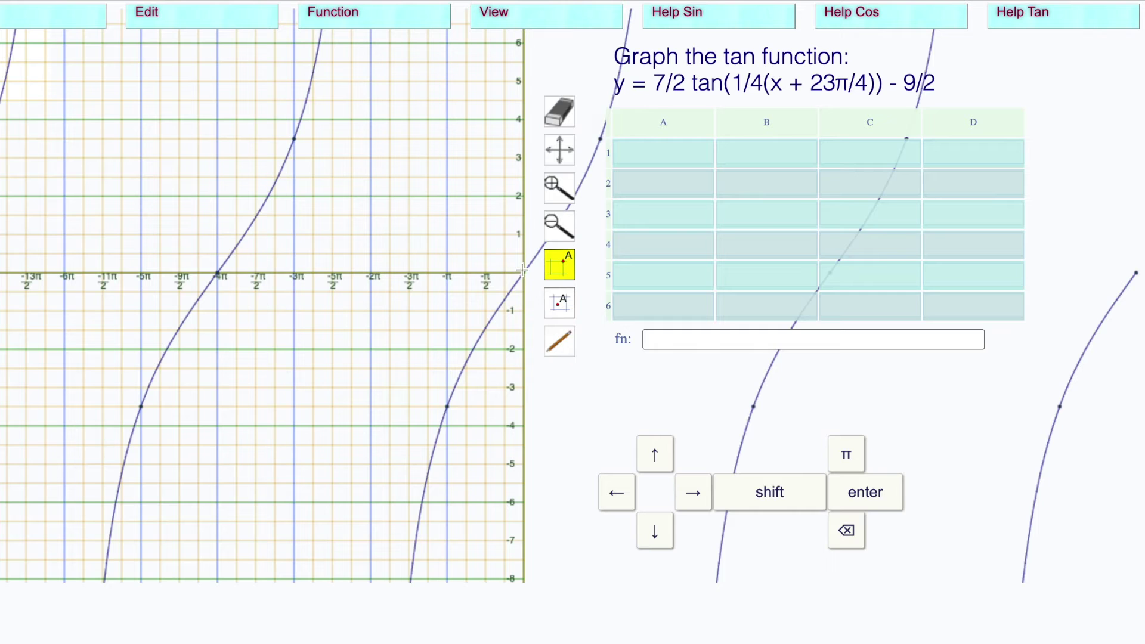
drag(489, 271, 83, 273)
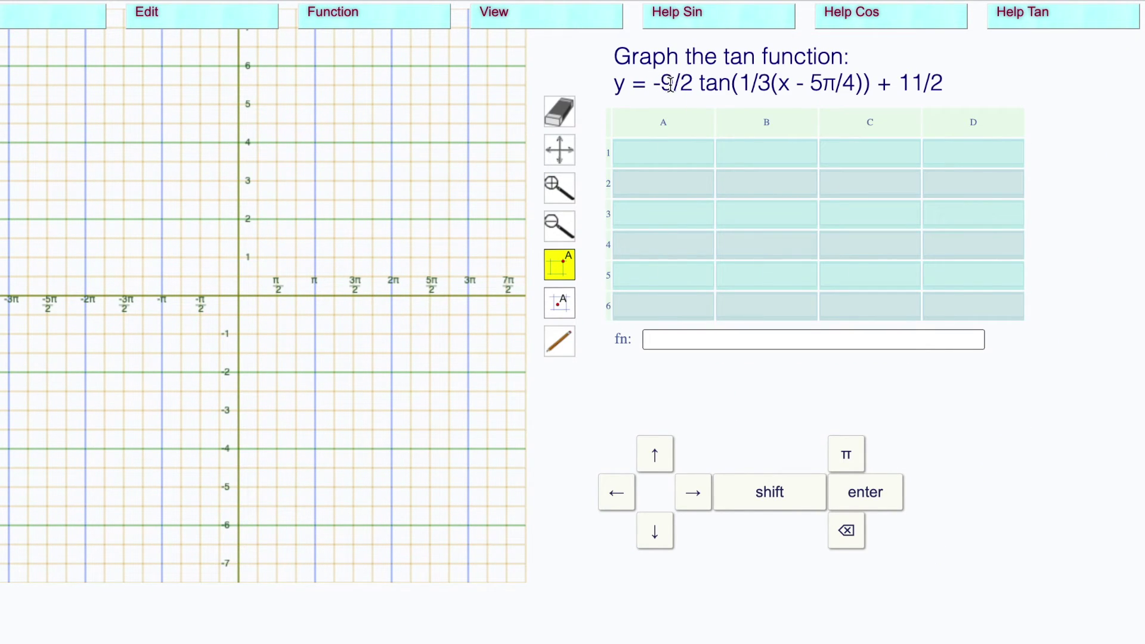
Plot a tan curve at the origin, widen its period, move its centre to about 5π/4, then adjust its vertical shift and stretch
click(241, 294)
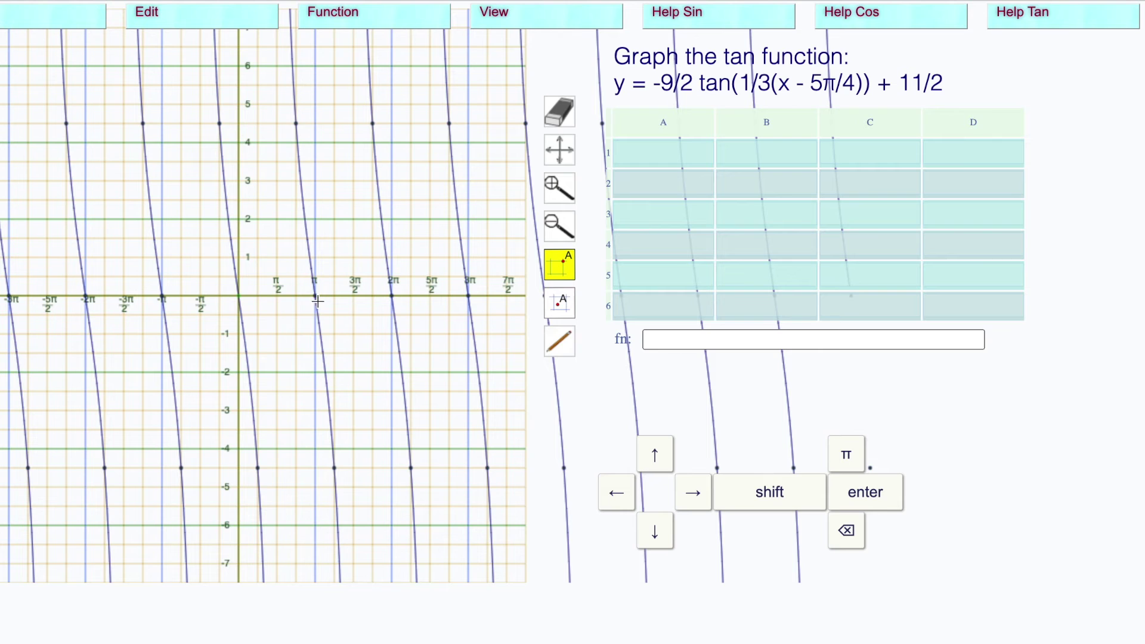
drag(317, 297, 468, 295)
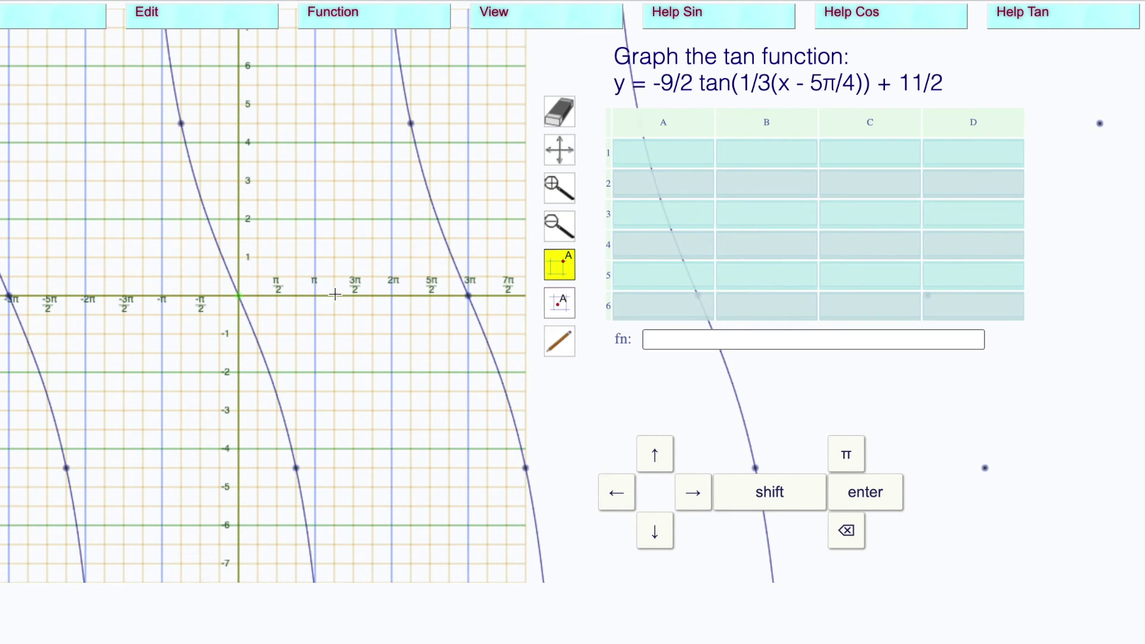
click(316, 294)
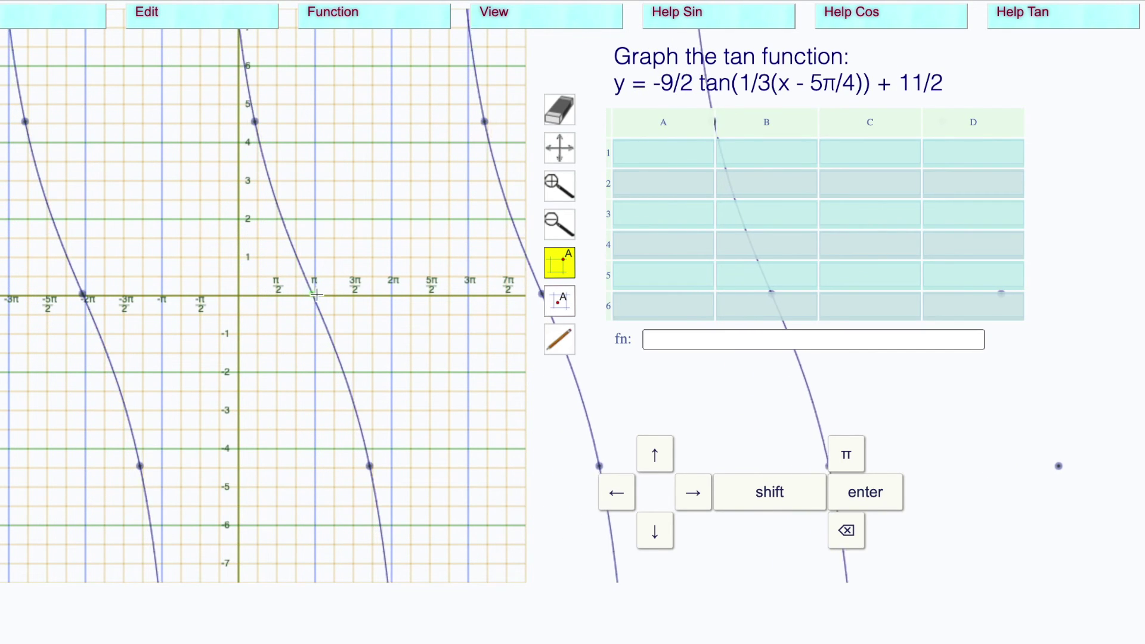
click(334, 295)
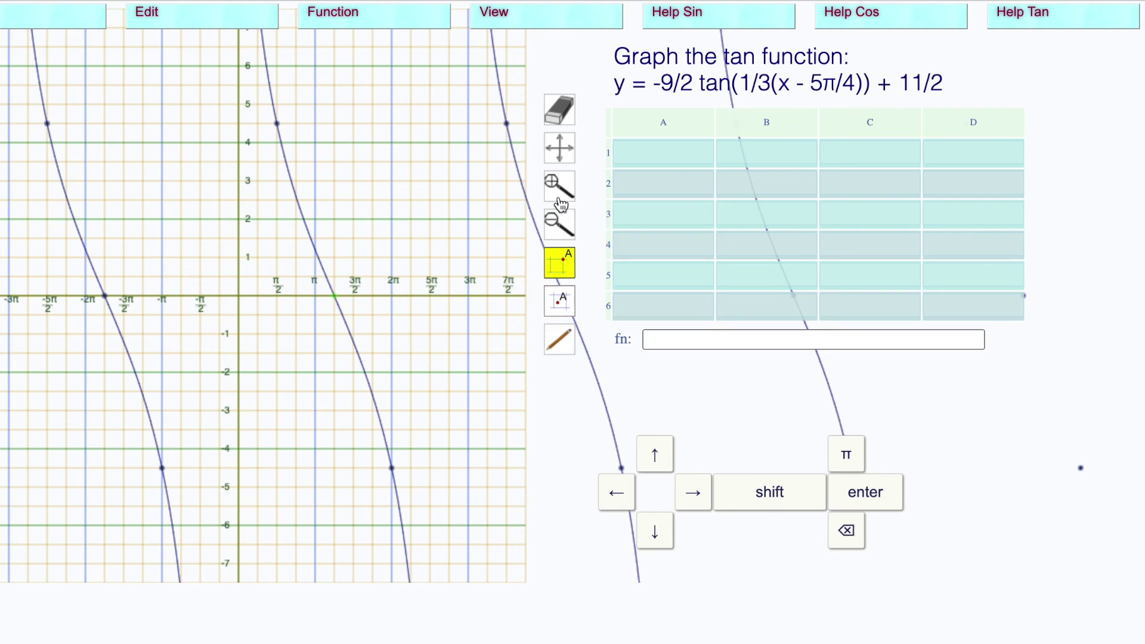
click(925, 105)
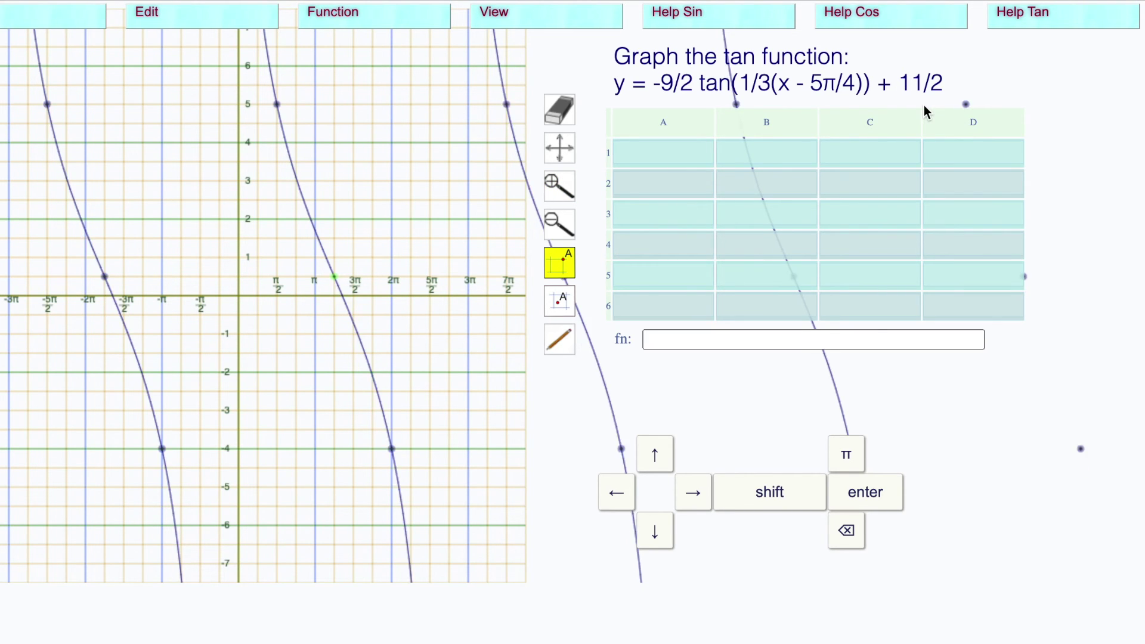